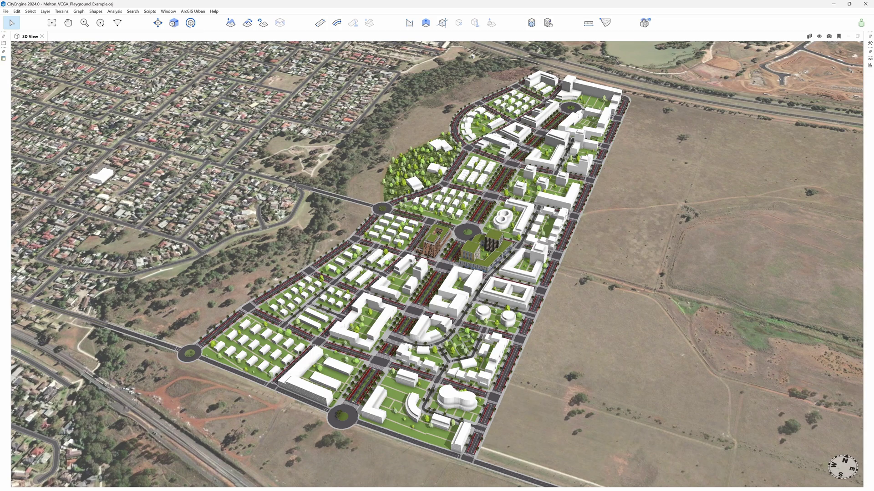
Step: Zoom the 3D View in toward the central blocks around the roundabout
scroll(464, 227, down, 5)
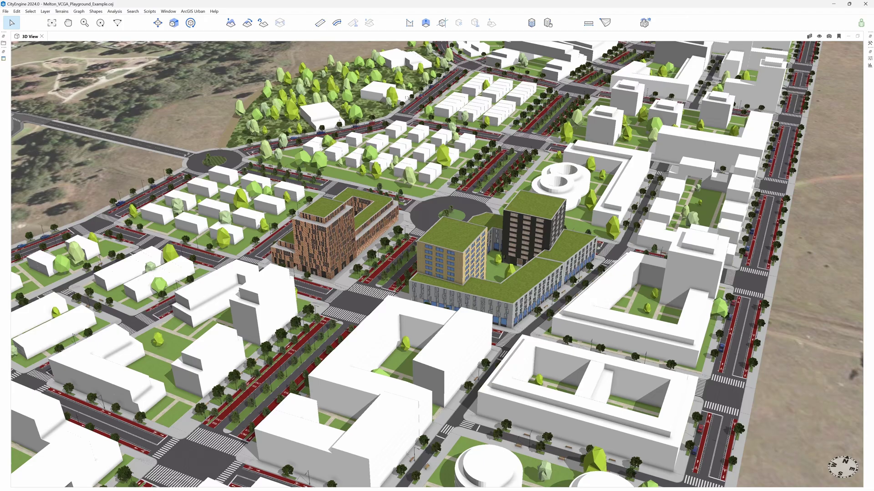
scroll(562, 272, down, 2)
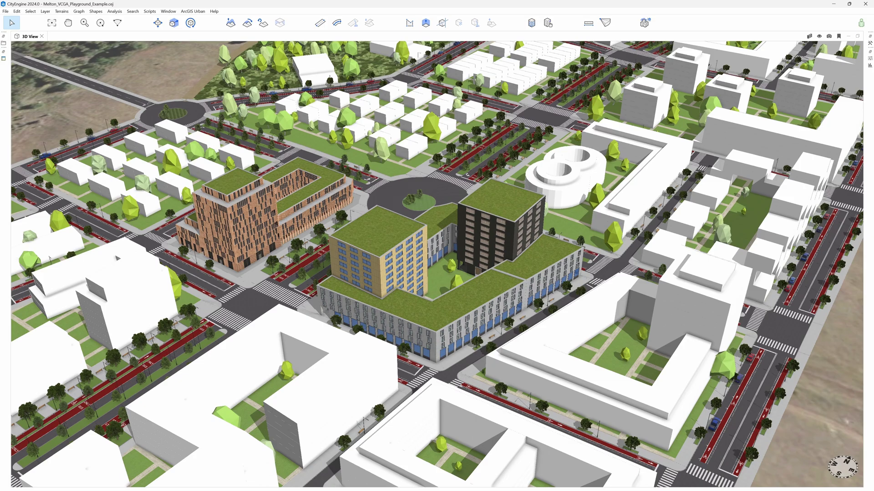
Step: Select the central perimeter-block building and isolate it from the rest of the city
click(562, 272)
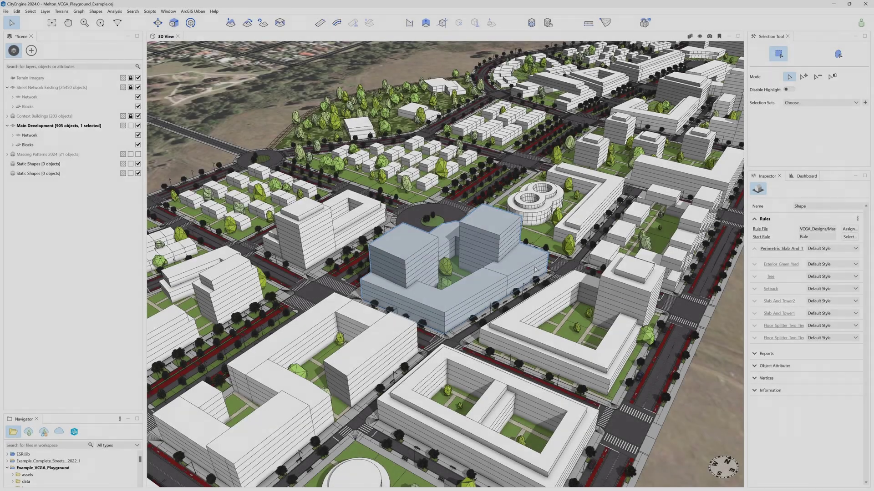
key(i)
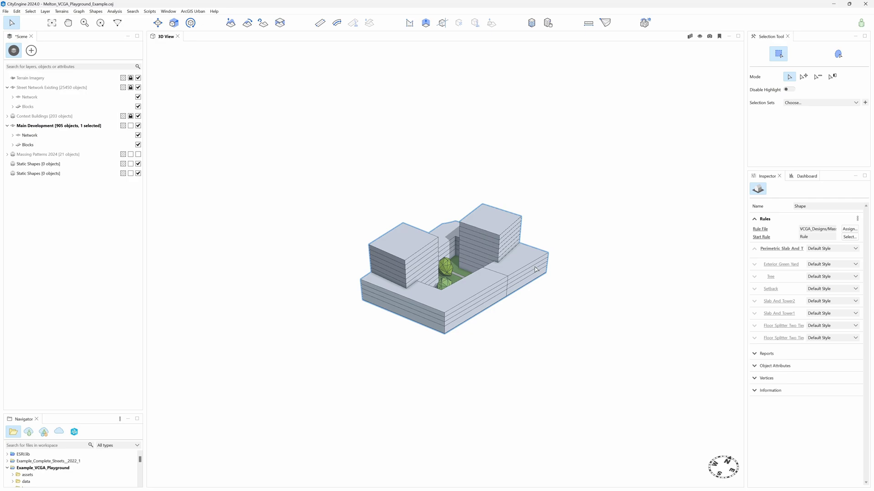
Step: Open the Perimetric_Slab_And_Tower_Double.vgga rule graph in a wider editor and zoom in on its nodes
click(758, 229)
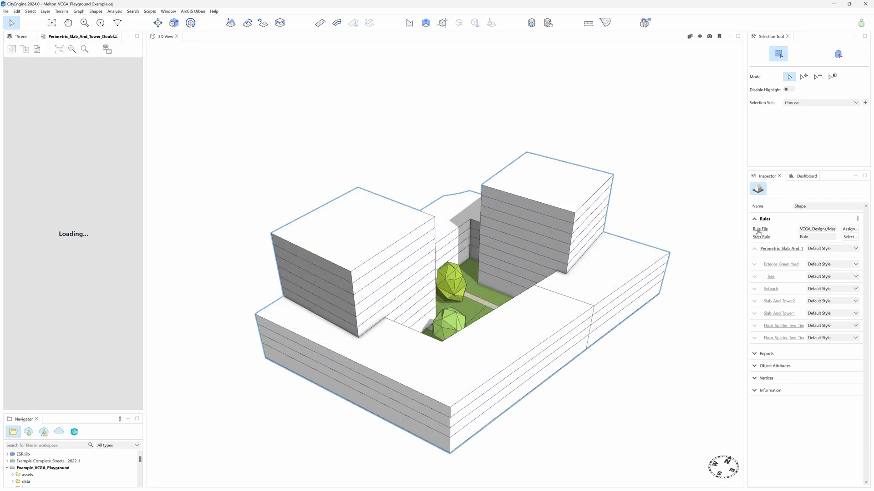
drag(146, 166, 600, 205)
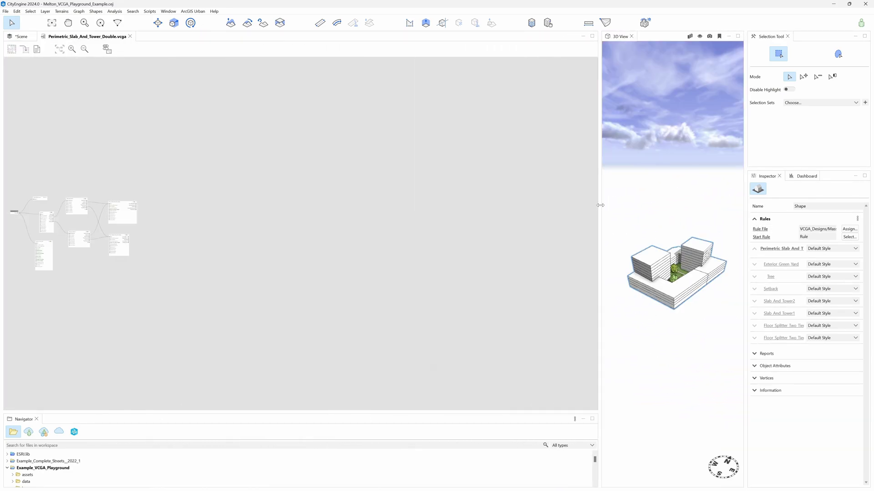
middle_drag(141, 171, 356, 173)
scroll(310, 226, up, 5)
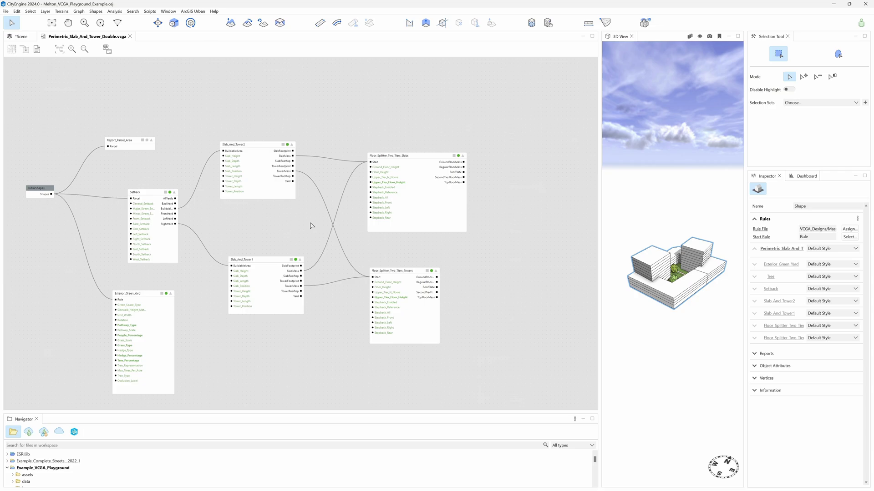
middle_drag(309, 227, 357, 183)
scroll(343, 197, up, 2)
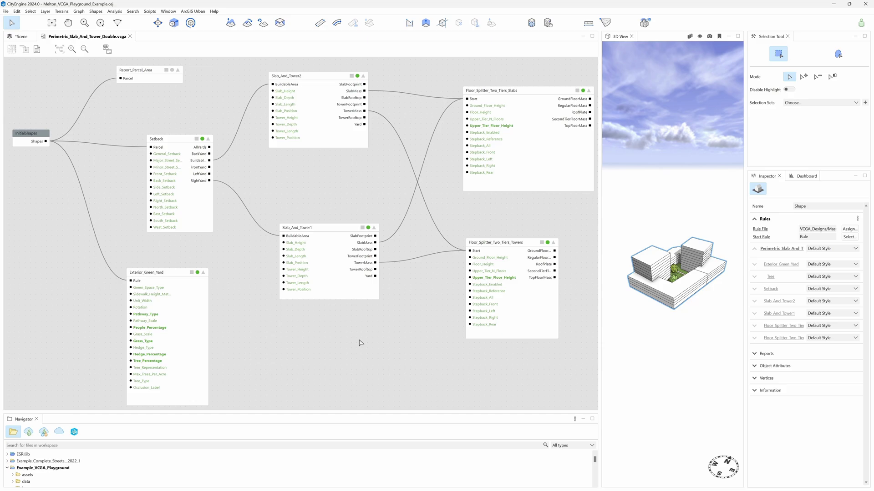
click(42, 132)
click(150, 69)
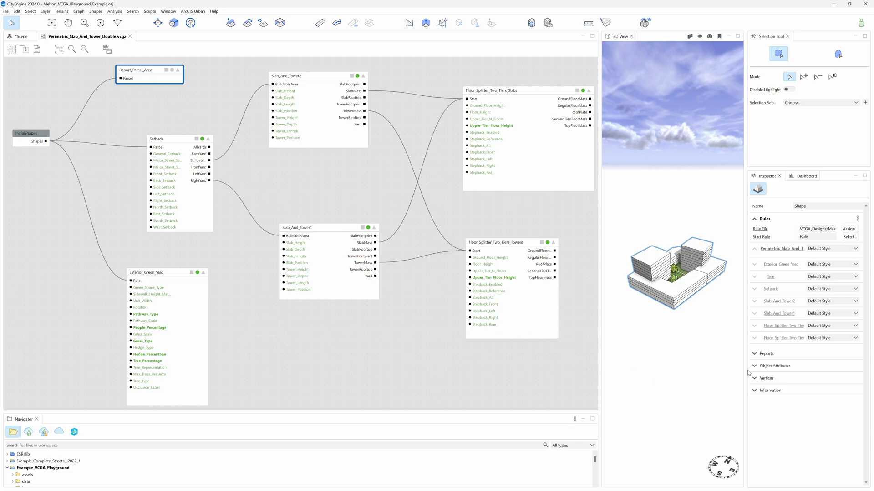
click(755, 355)
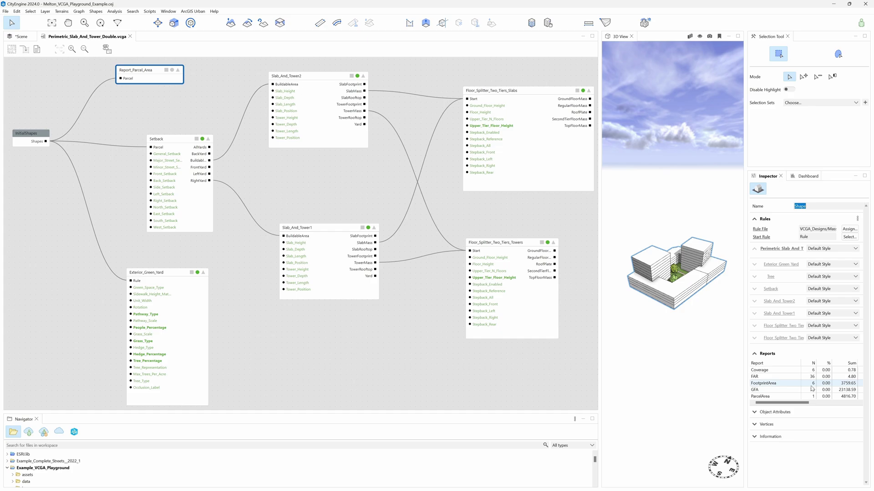
click(790, 354)
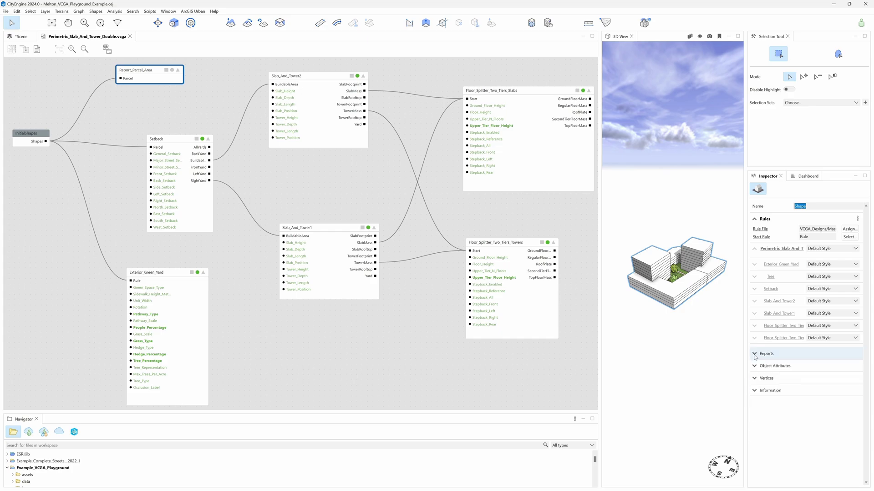
click(177, 270)
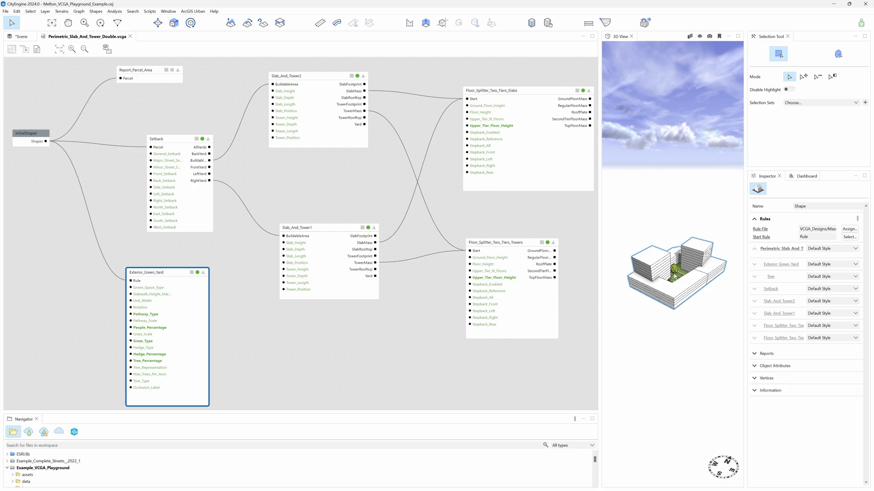
click(183, 138)
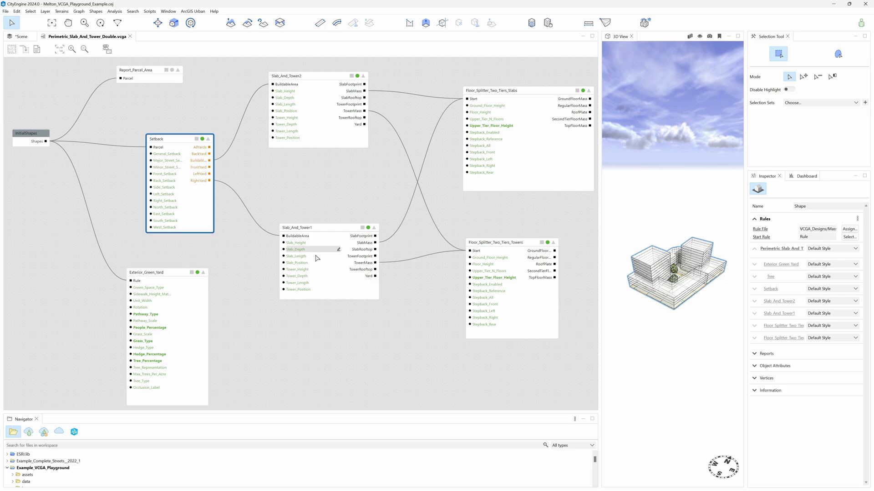
click(647, 356)
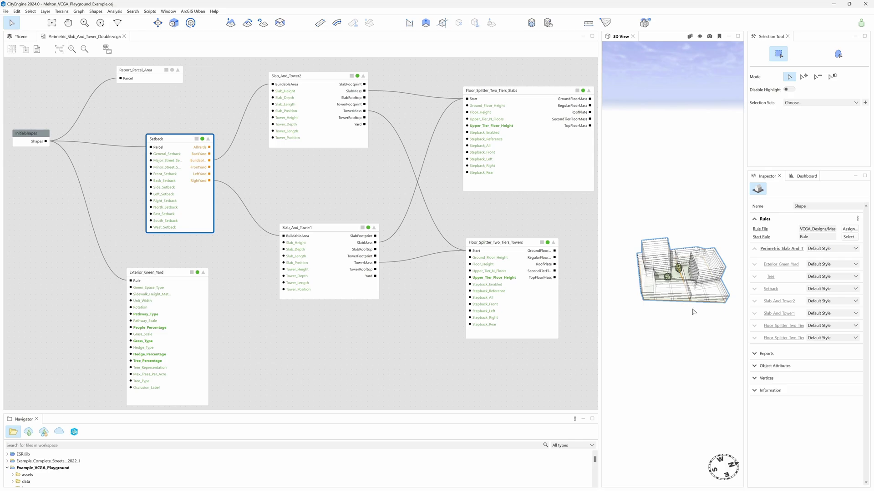
click(331, 222)
click(310, 75)
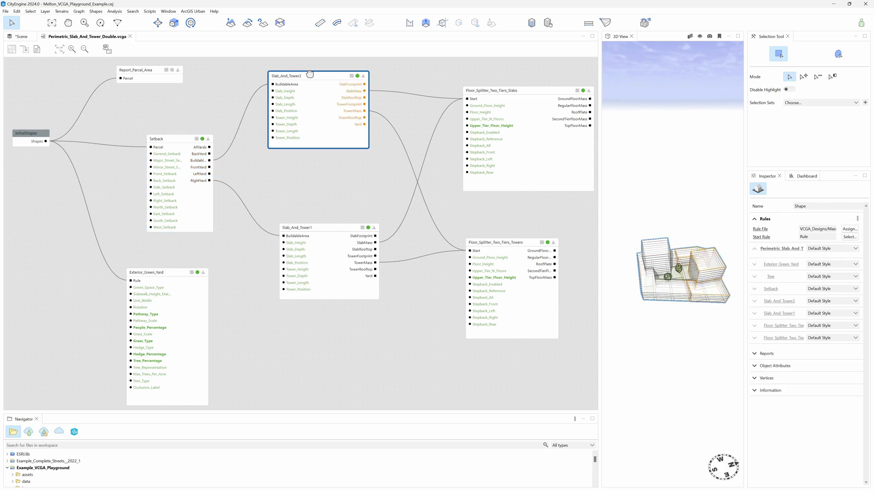
click(333, 226)
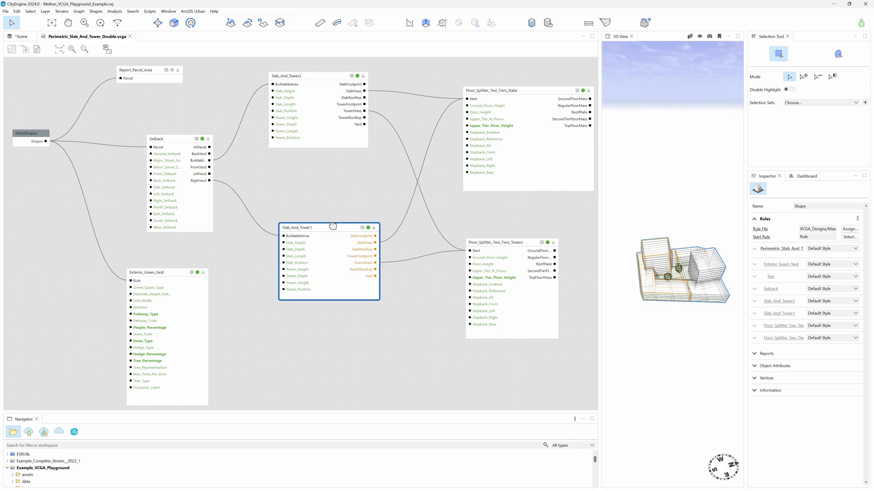
click(527, 90)
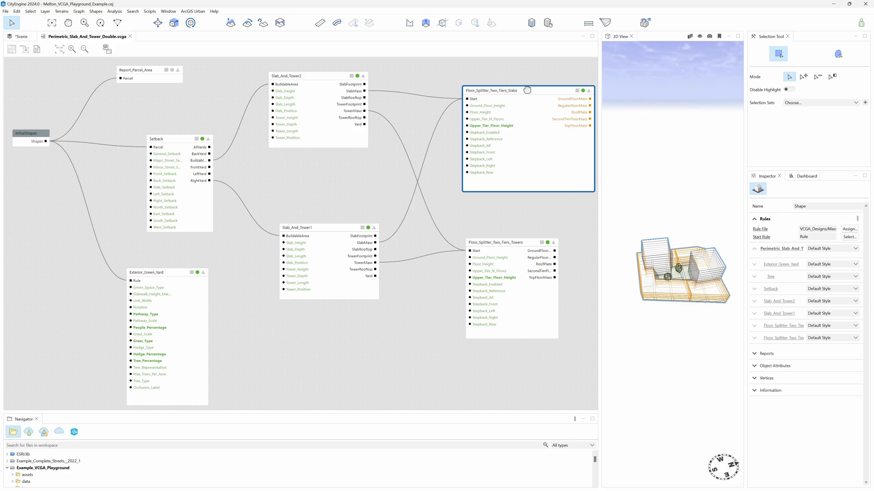
click(499, 239)
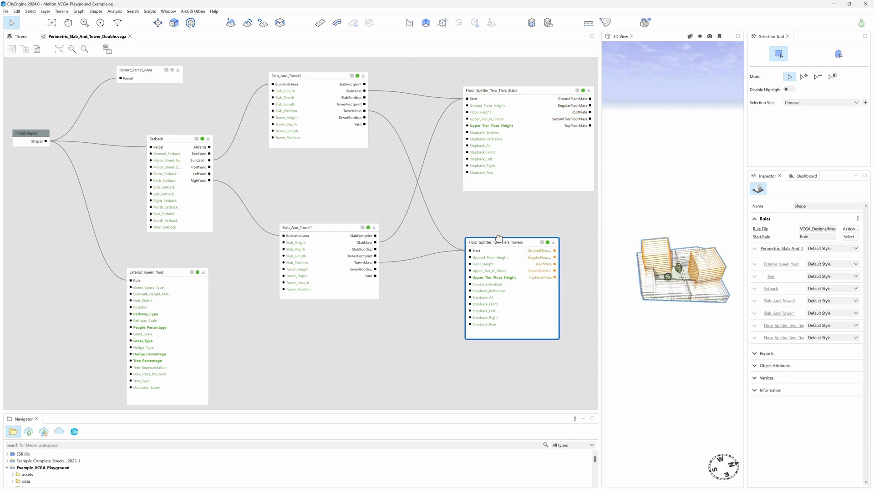
click(515, 218)
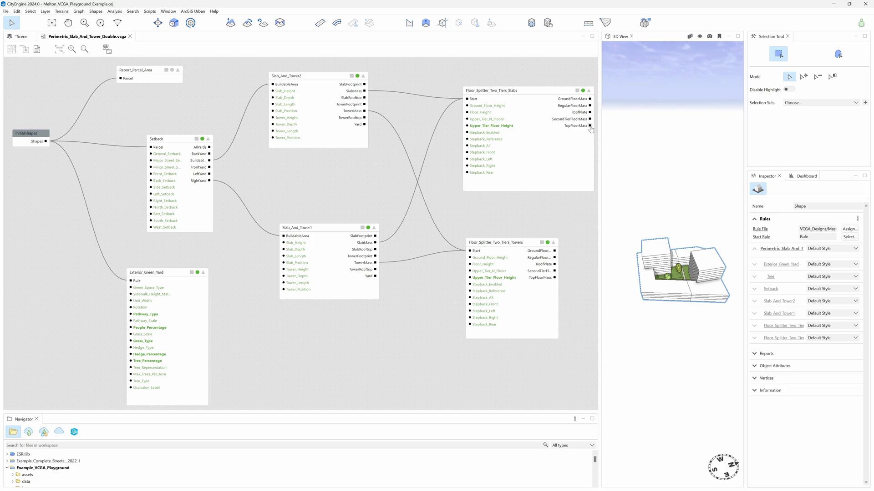
Step: Give the 3D View most of the window and tilt to a low angle on the building
drag(599, 149, 202, 182)
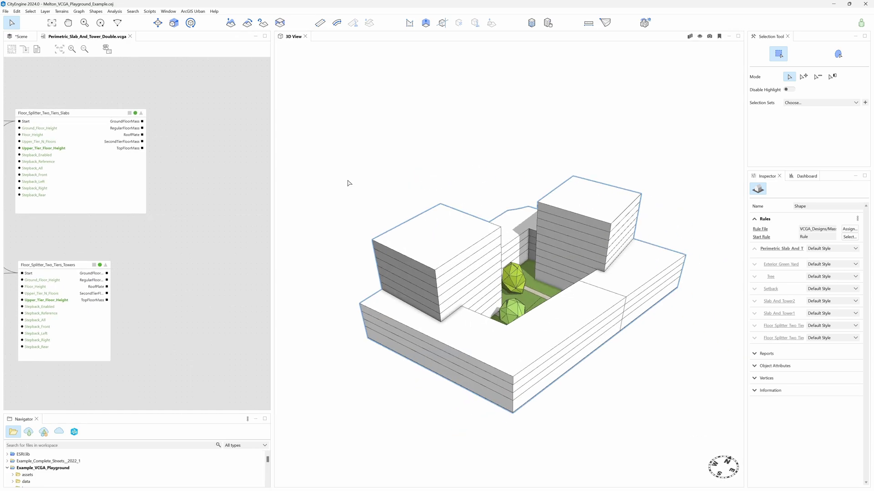
alt+drag(349, 183, 510, 253)
scroll(511, 253, up, 2)
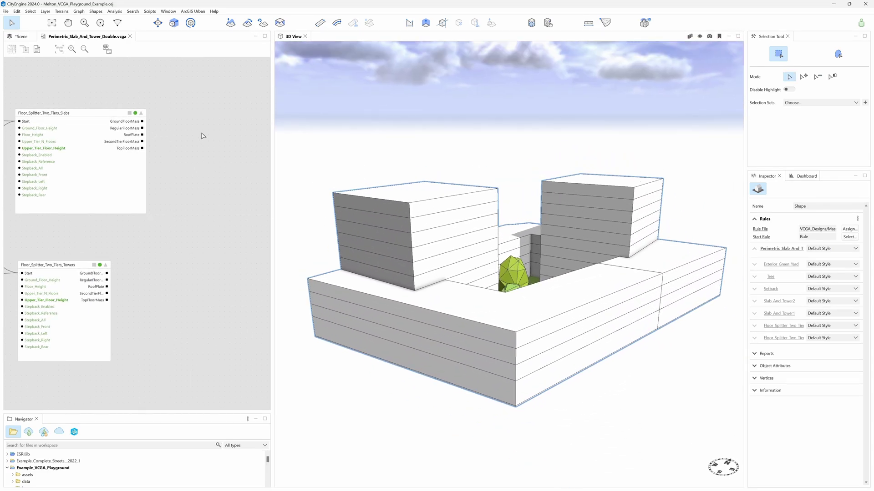
mouse_move(203, 136)
Step: Add a Facade_Residential node from New_Materials_Demo Components and feed it the slabs' RegularFloorMass
click(216, 139)
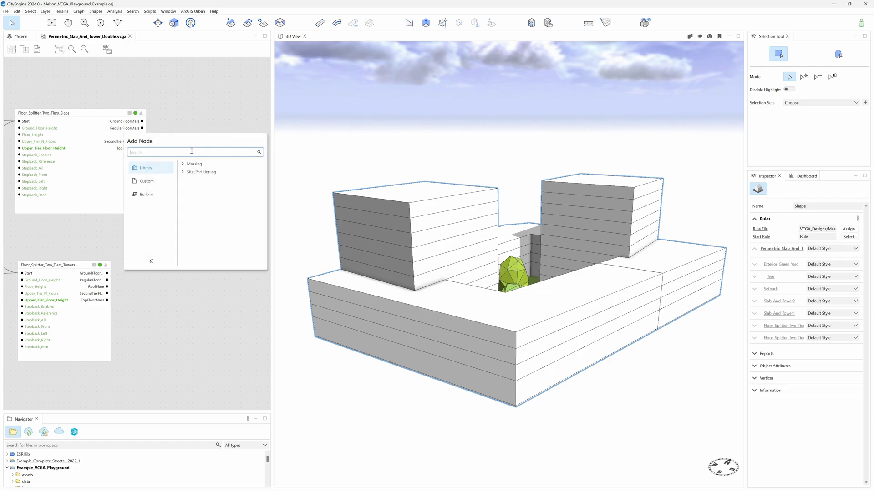
click(146, 182)
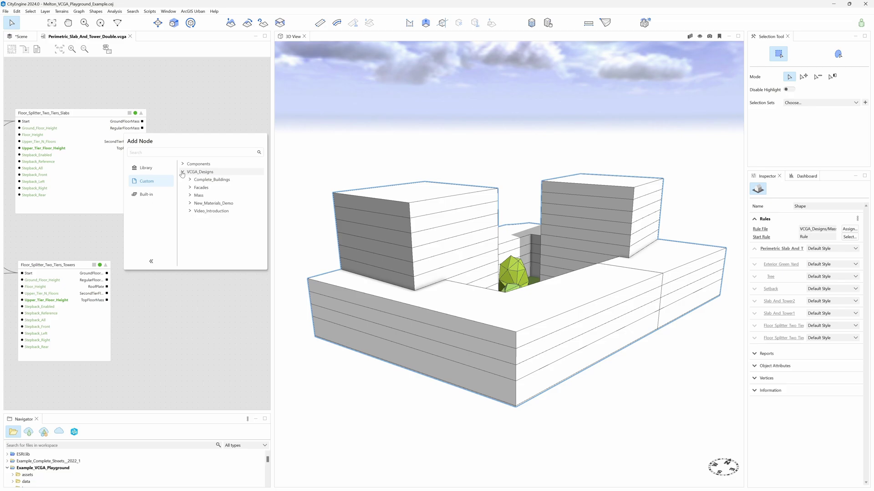
click(190, 204)
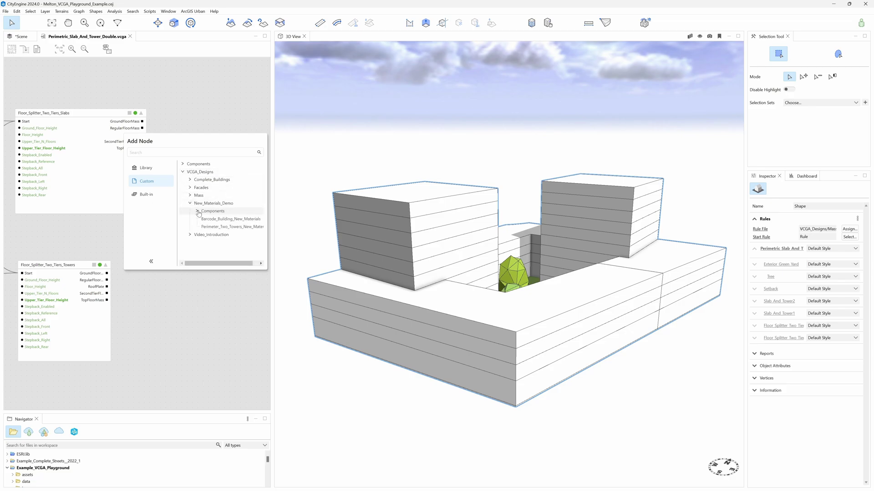
click(197, 211)
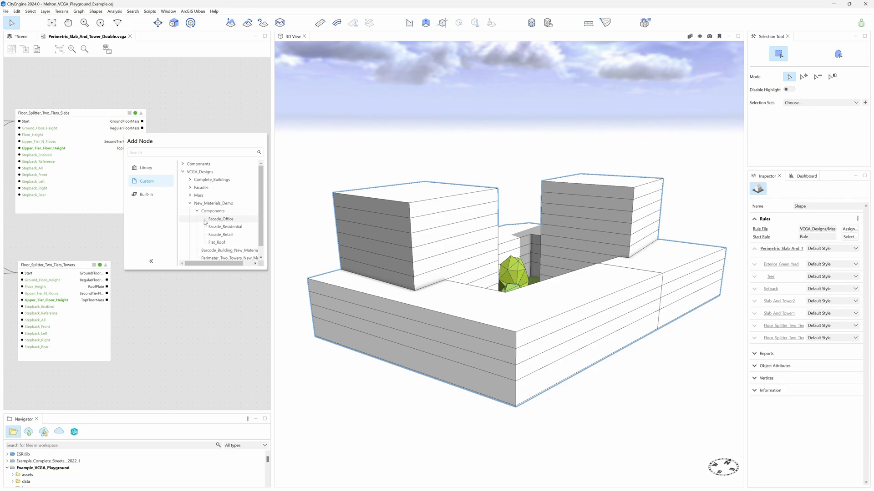
double_click(216, 228)
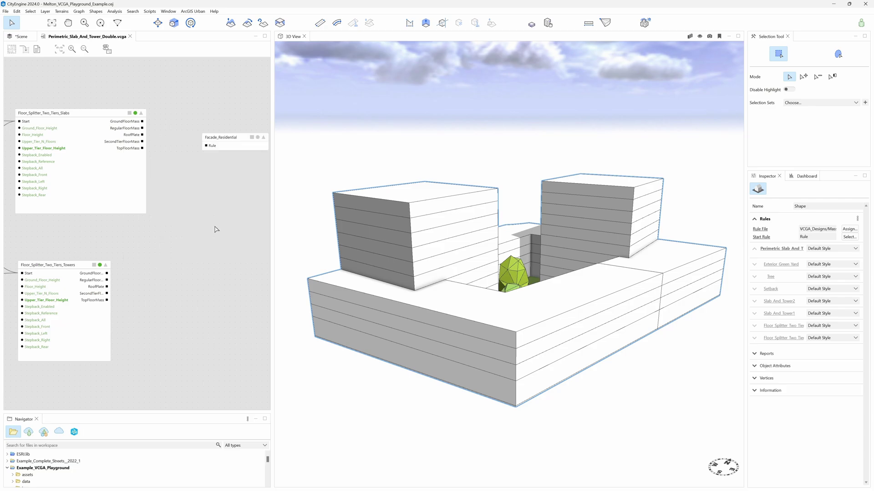
drag(142, 127, 205, 149)
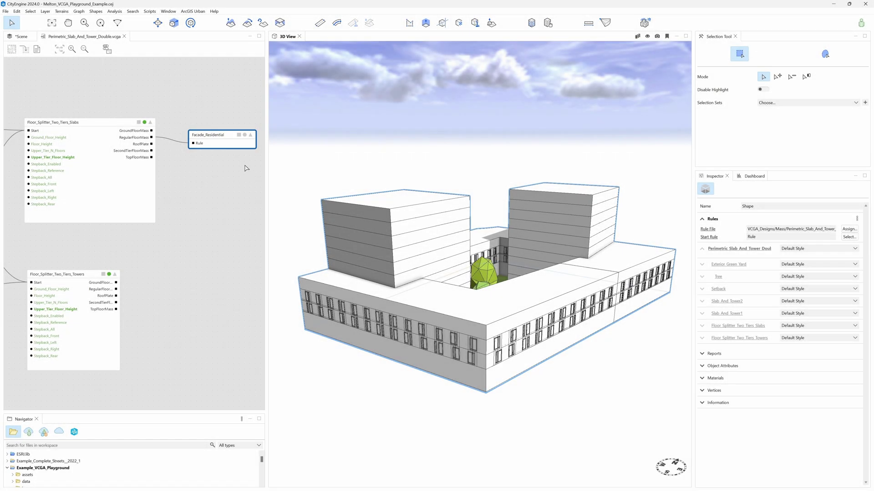
Step: Show the Facade_Residential attributes in the Inspector and expand Wall Material
click(245, 135)
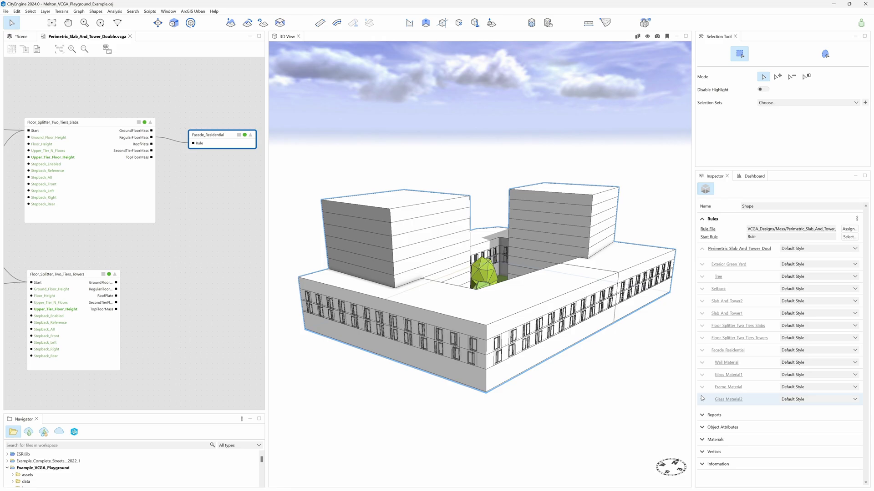
click(702, 364)
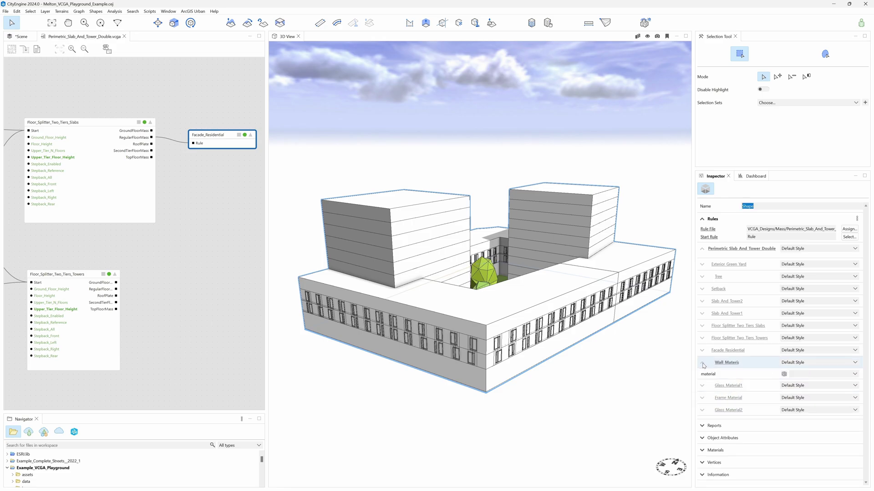
Step: Preview terracotta bricks on the residential walls, then apply the dark brown Terracotta Brown
click(783, 374)
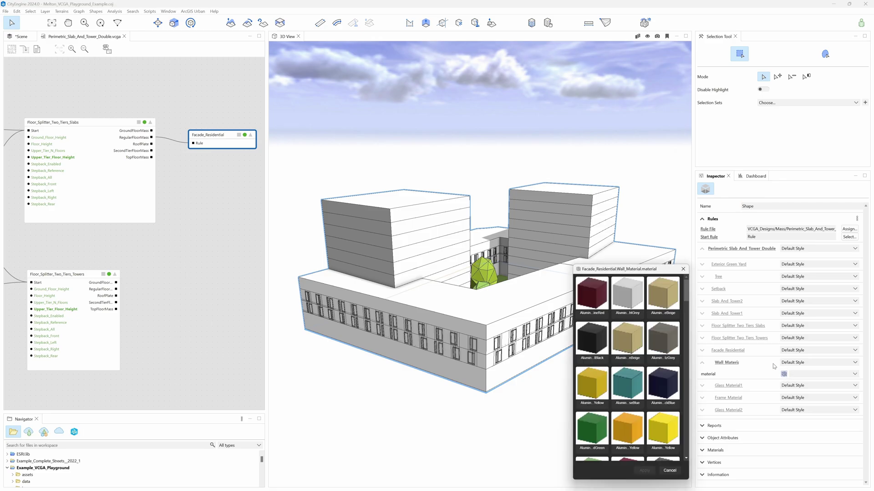
drag(687, 289, 693, 364)
click(597, 318)
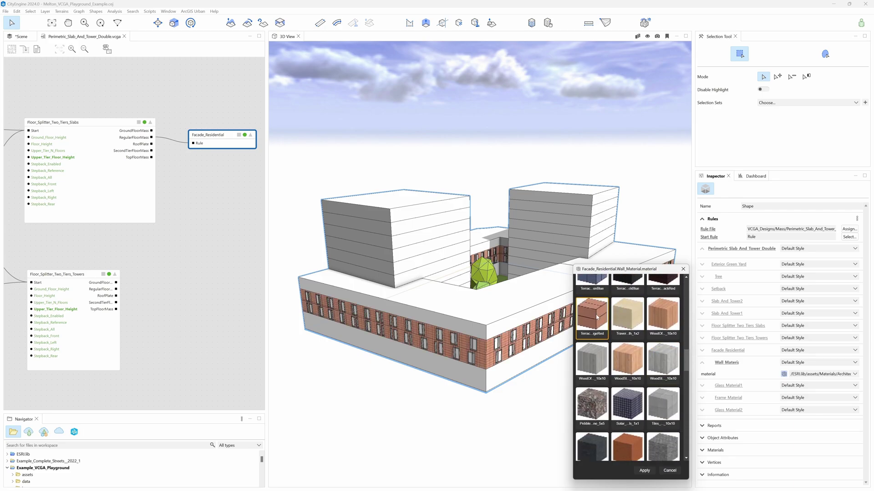
scroll(615, 373, up, 4)
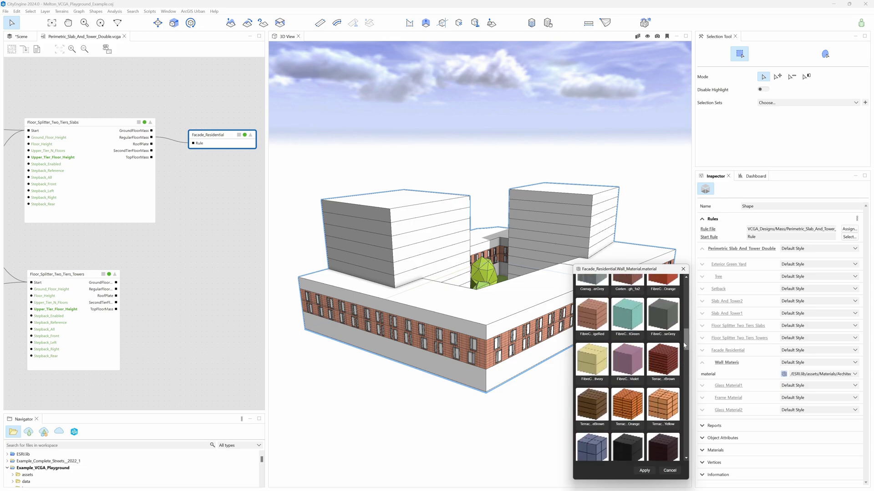
click(618, 402)
click(597, 406)
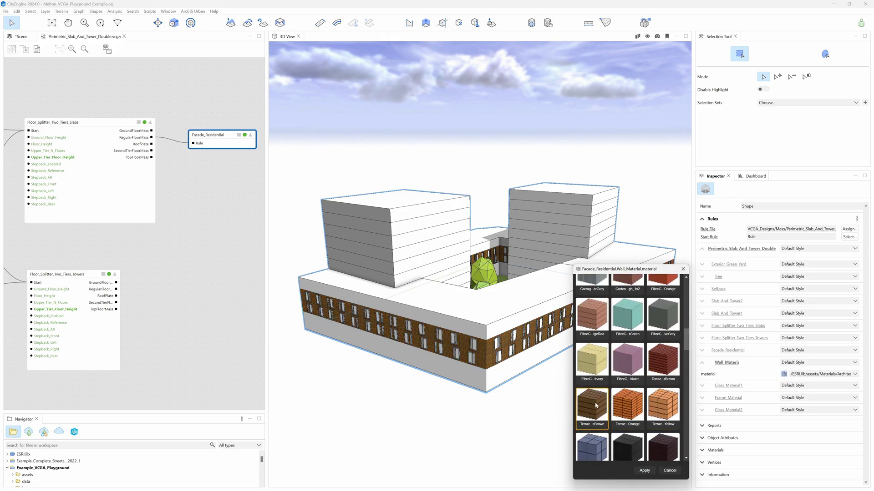
click(644, 471)
scroll(644, 472, up, 10)
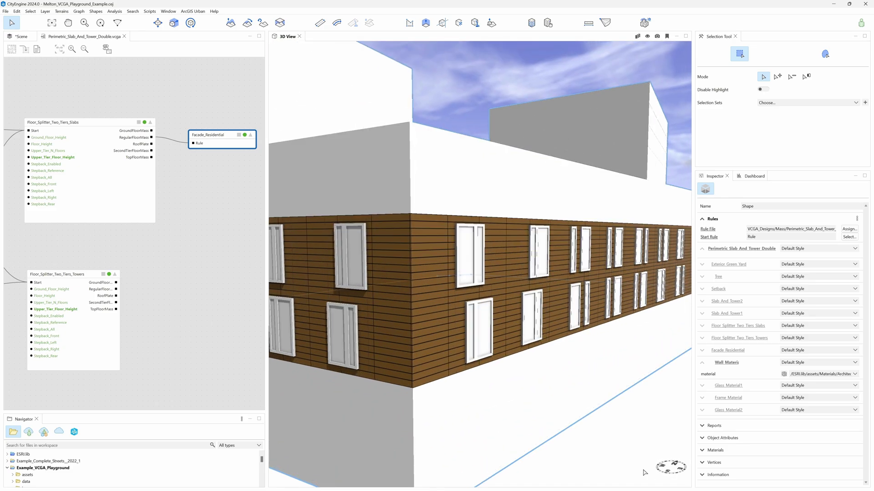
Step: Replace the facade wall material with grey concrete panels
click(783, 374)
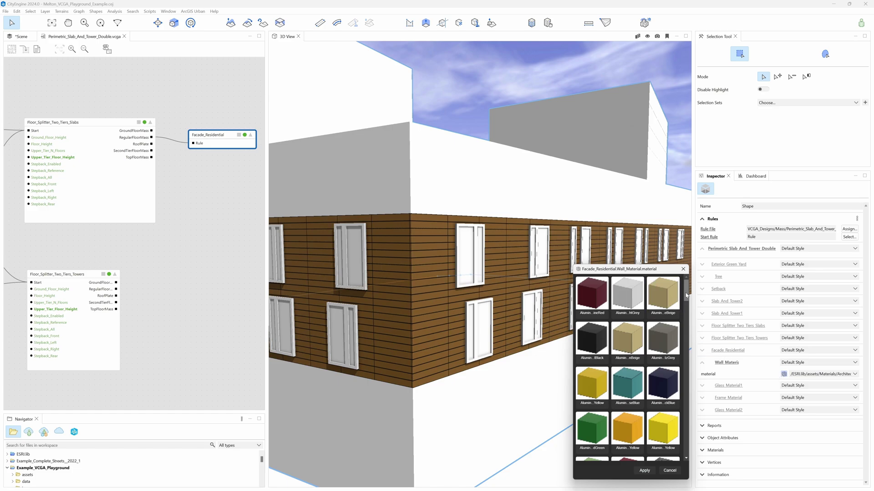
drag(686, 295, 683, 386)
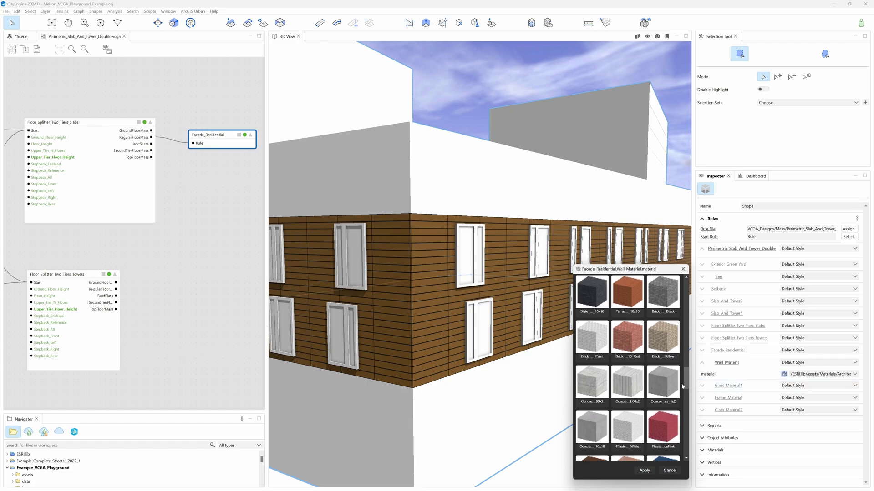
click(667, 388)
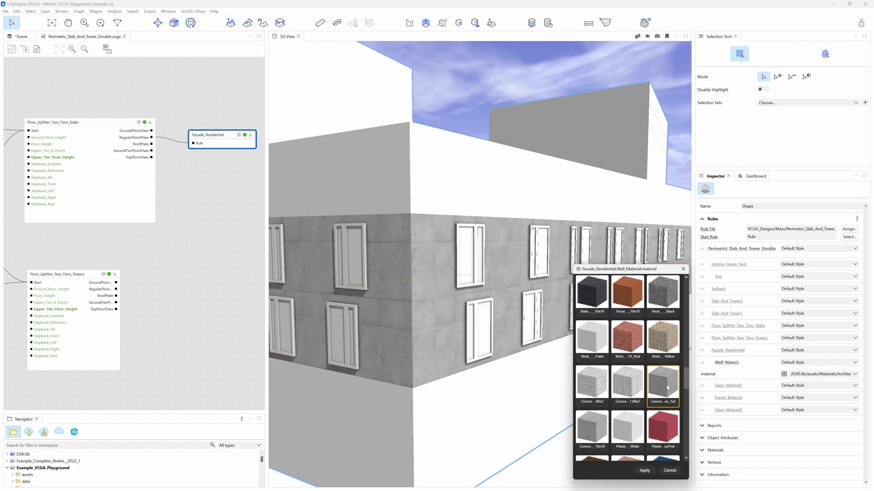
click(644, 470)
Step: Set Glass Material1 to the Glass1 Blue material
click(702, 385)
click(783, 397)
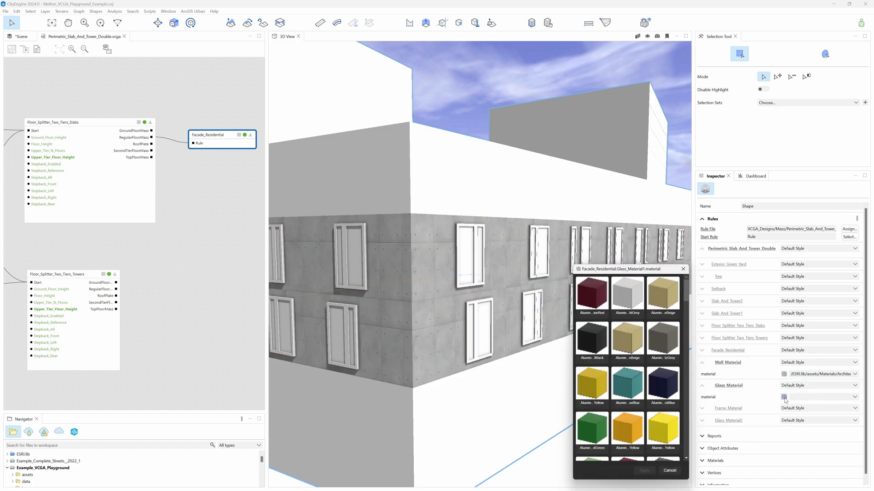
drag(686, 294, 694, 423)
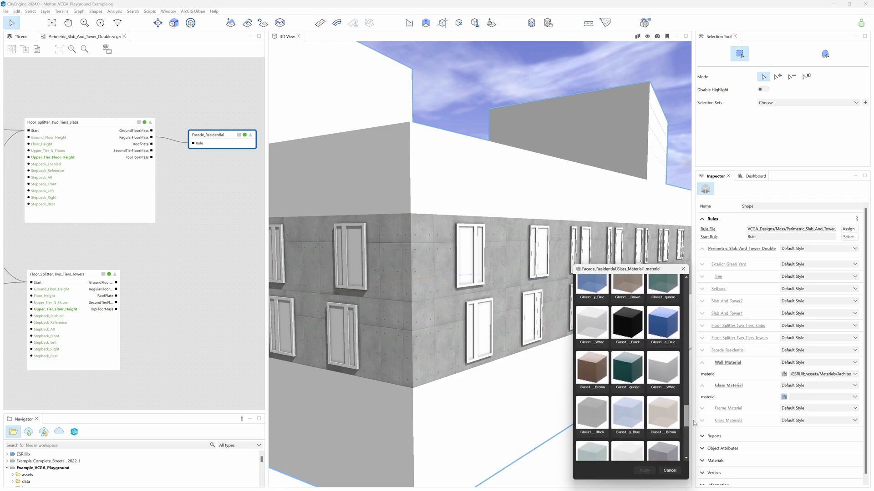
click(627, 413)
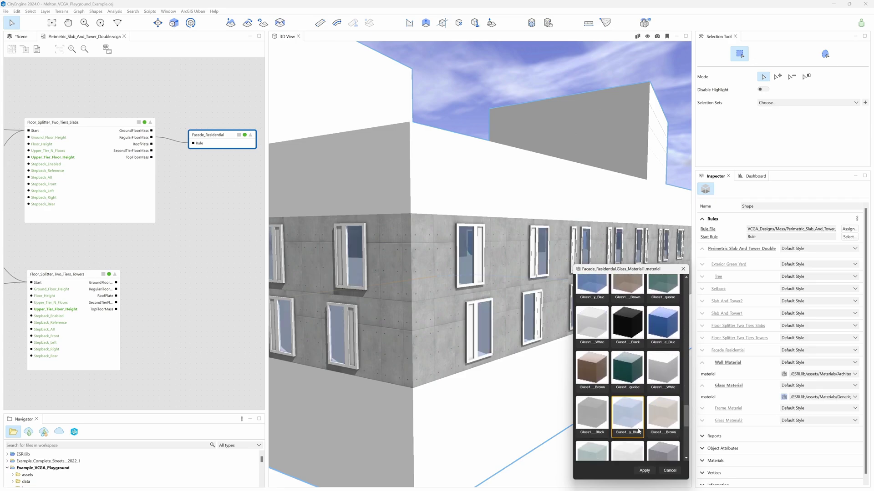
click(644, 471)
Step: Set Glass Material2 to a pale turquoise tinted glass
click(702, 420)
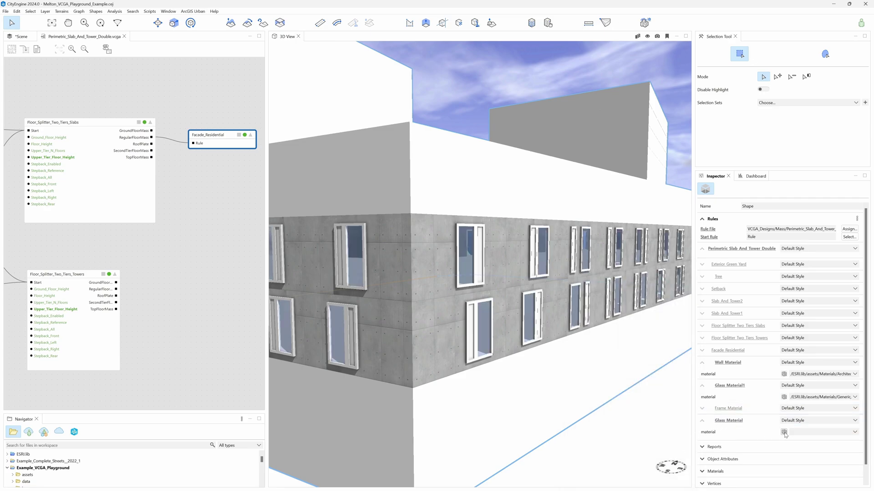
click(783, 432)
drag(686, 296, 686, 425)
click(592, 423)
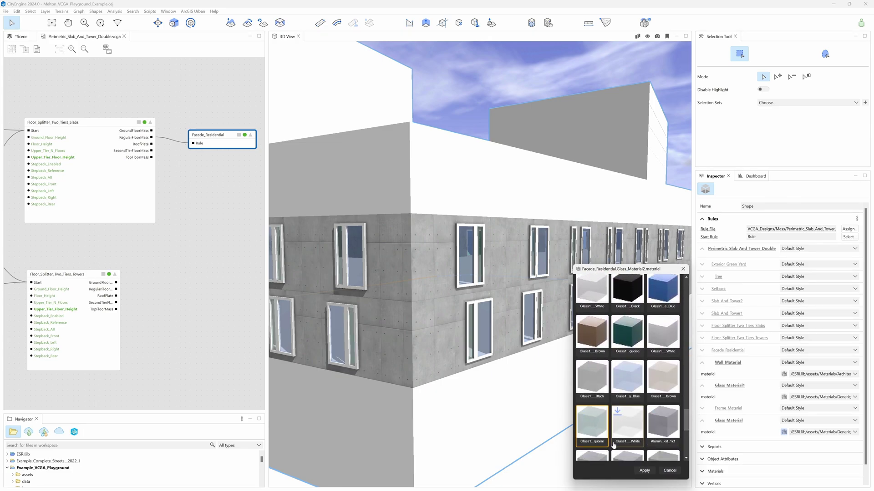
click(644, 471)
Step: Give the window Frame Material a dark PVC material
click(712, 412)
click(784, 419)
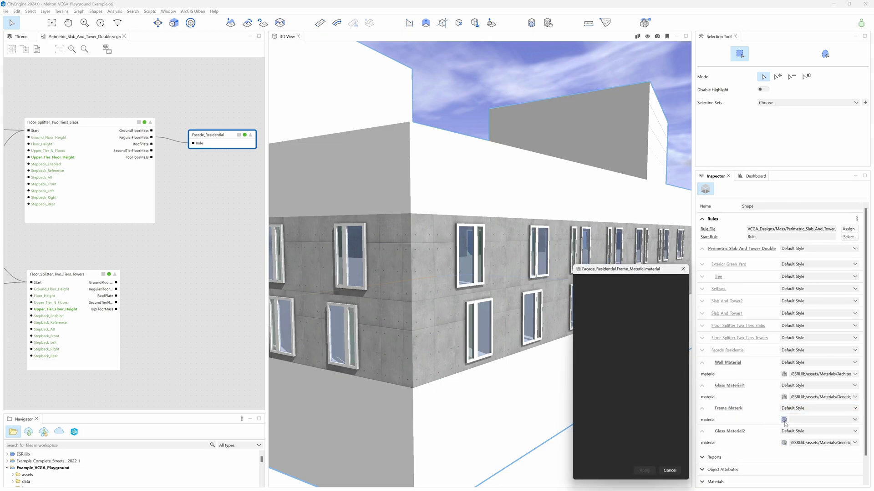
drag(686, 286, 690, 446)
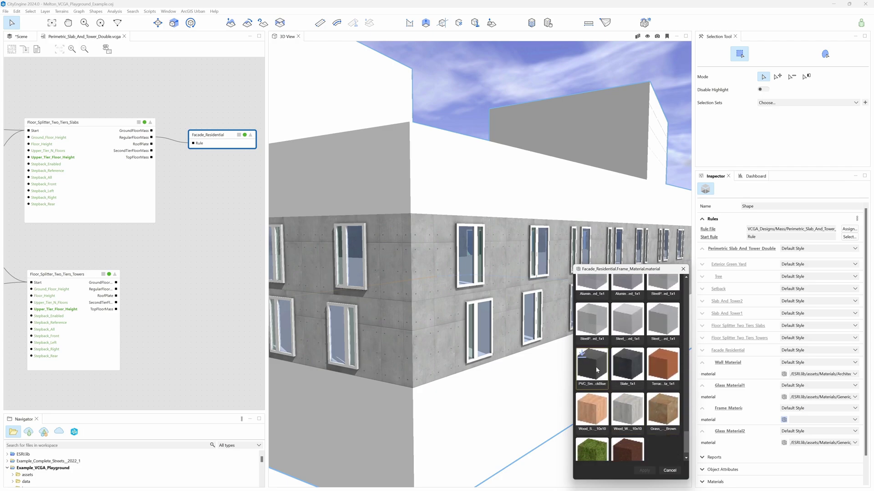
click(596, 367)
click(646, 470)
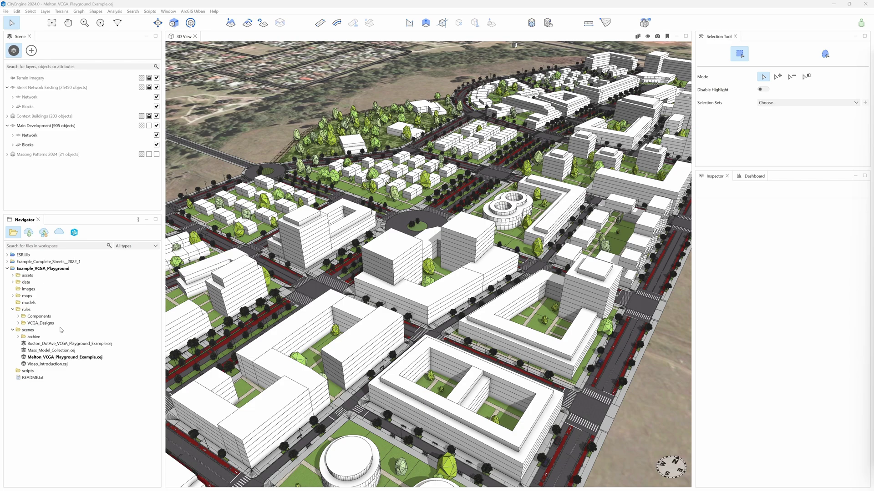
Step: Drag Barcode_Building_New_Materials and Perimeter_Two_Towers_New_Materials rules onto two white central buildings
click(18, 323)
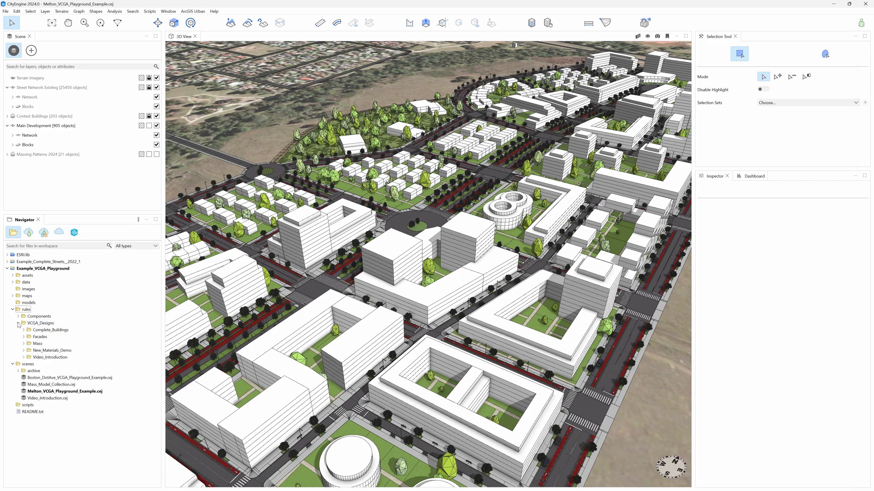
click(23, 350)
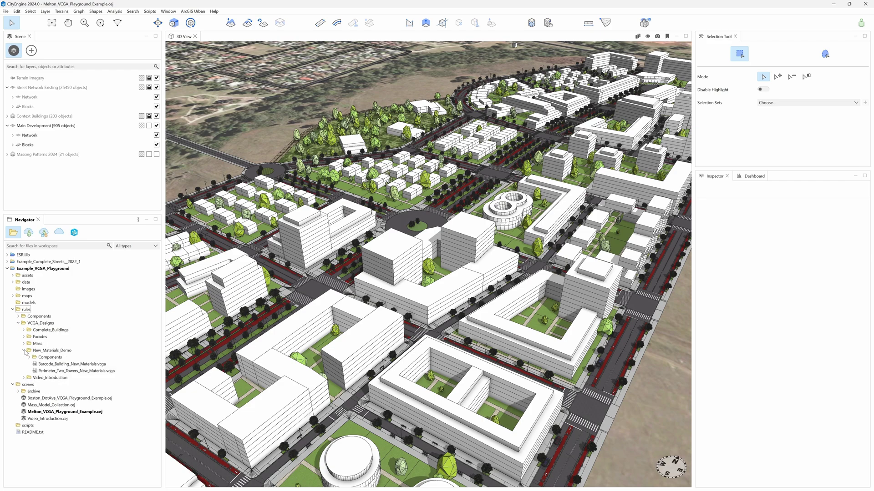
drag(68, 364, 310, 238)
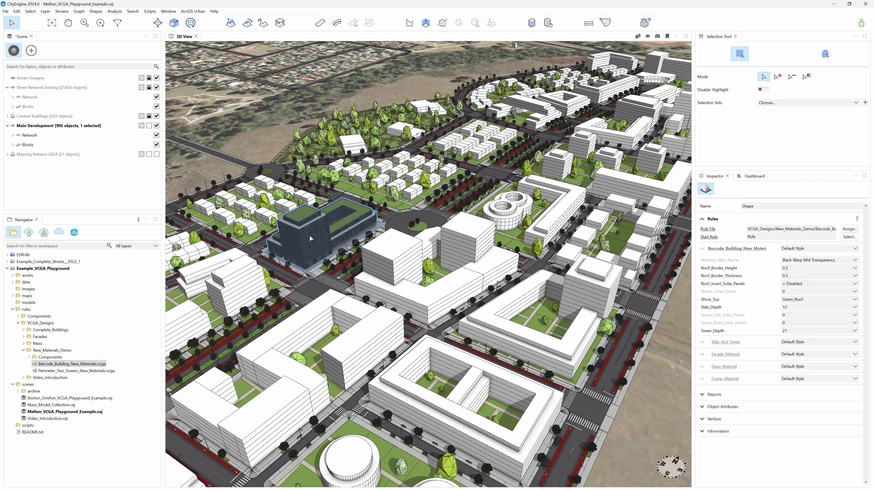
drag(73, 371, 436, 284)
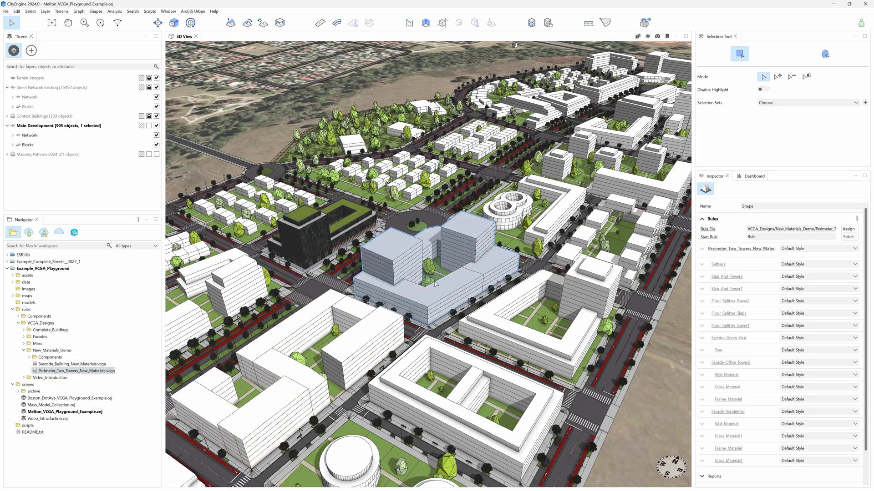
click(644, 391)
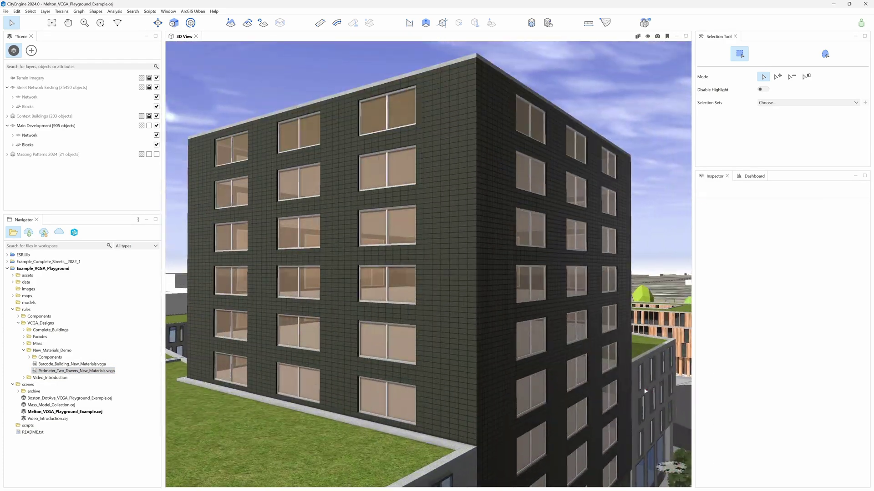
Step: Preview Ceramic RubyRed on the tower walls, then apply Ceramic NightBlue
click(645, 391)
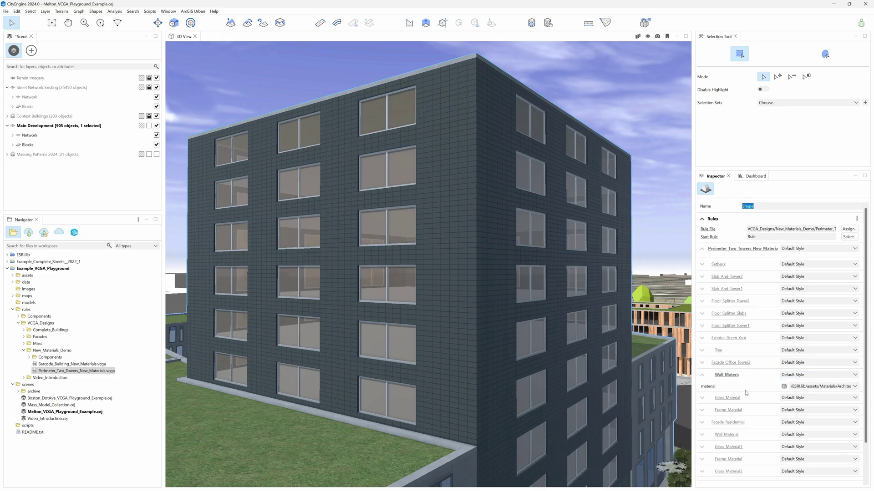
click(784, 387)
scroll(637, 364, down, 5)
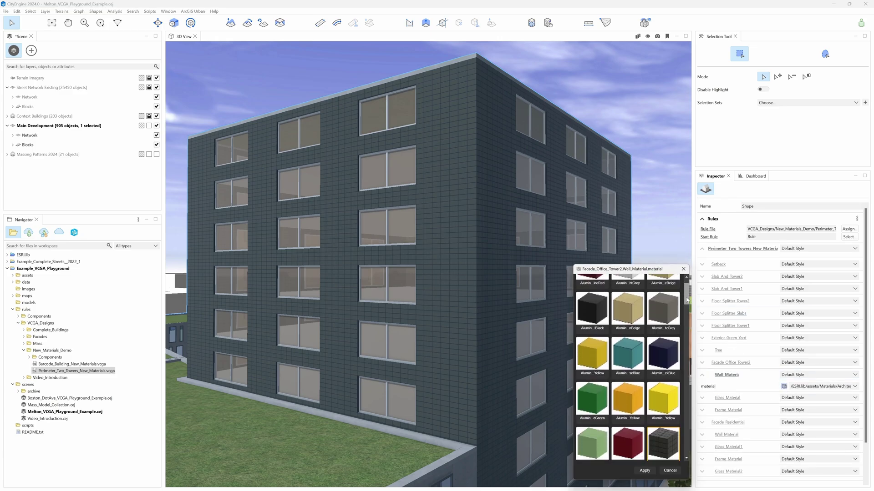
click(667, 362)
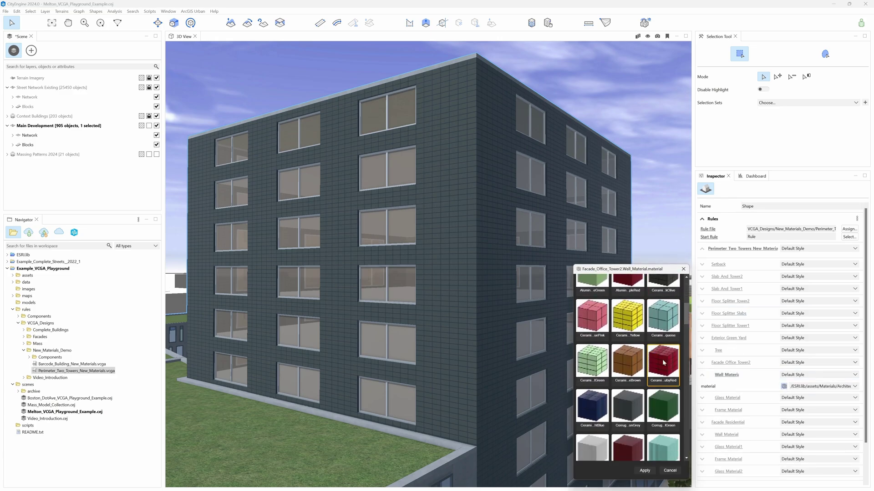
click(592, 407)
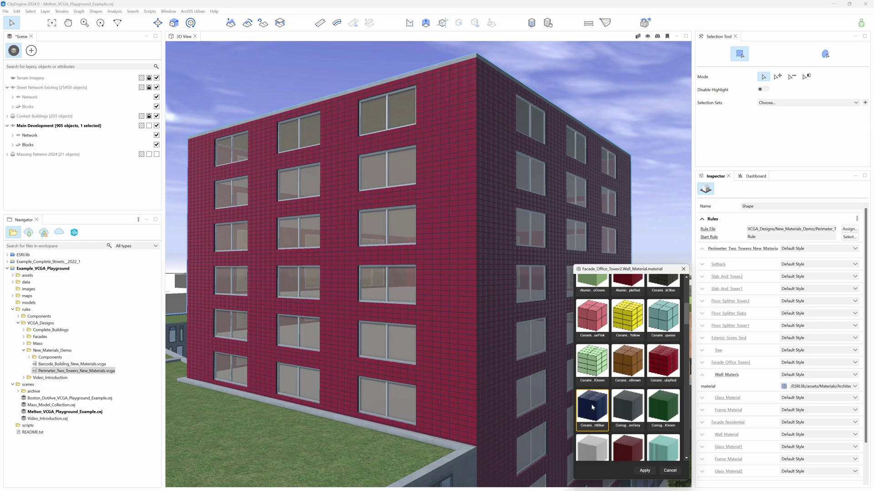
click(644, 471)
key(ctrl+shift+a)
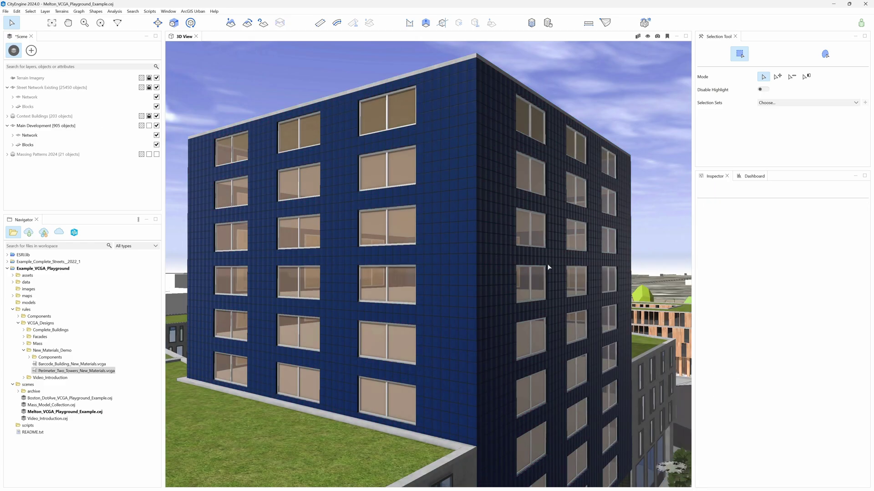
Step: Apply the Brick Yellow material to the tower walls to compare the look
mouse_move(548, 269)
alt+mouse_down()
mouse_move(428, 263)
mouse_move(563, 249)
mouse_move(560, 270)
alt+mouse_up()
click(559, 270)
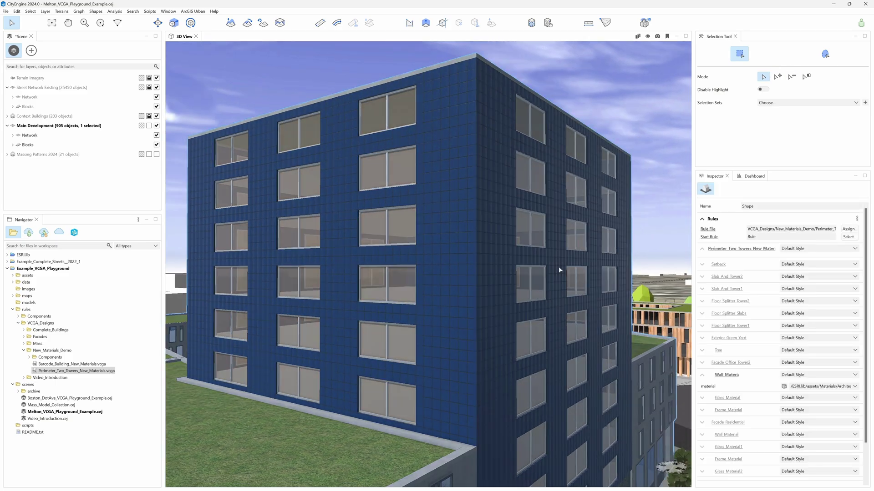
click(784, 387)
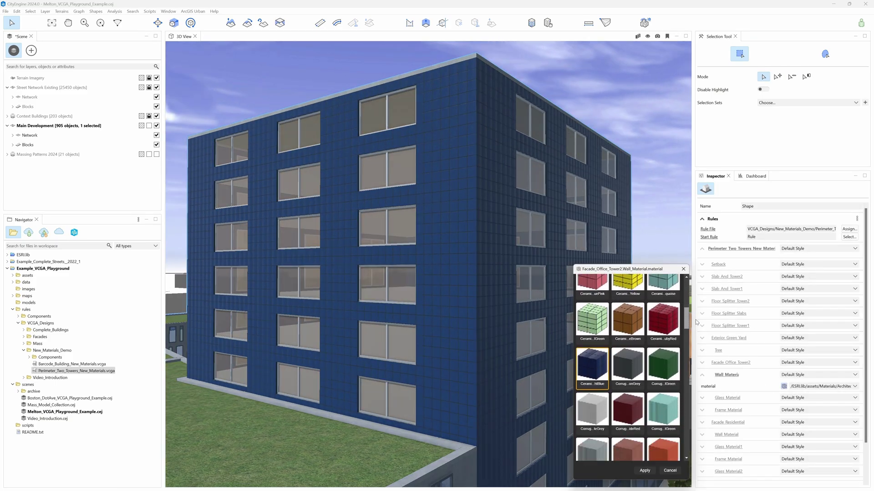
click(663, 348)
click(644, 471)
click(670, 228)
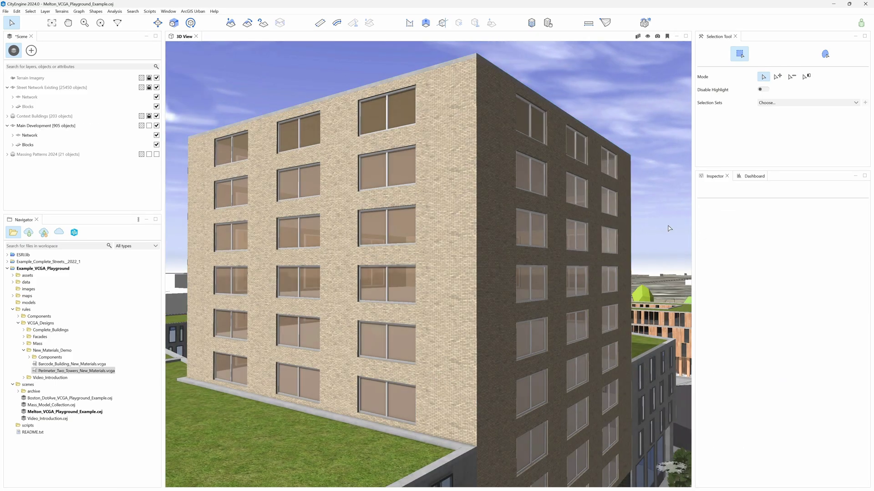
Step: Preview Brick Black, then apply WoodSt 10x10 wood cladding to the tower walls
click(616, 236)
click(783, 386)
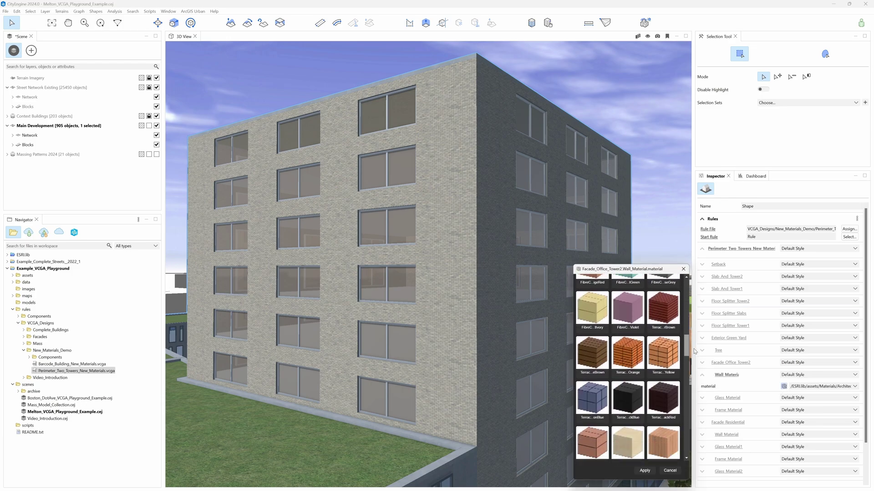
click(664, 304)
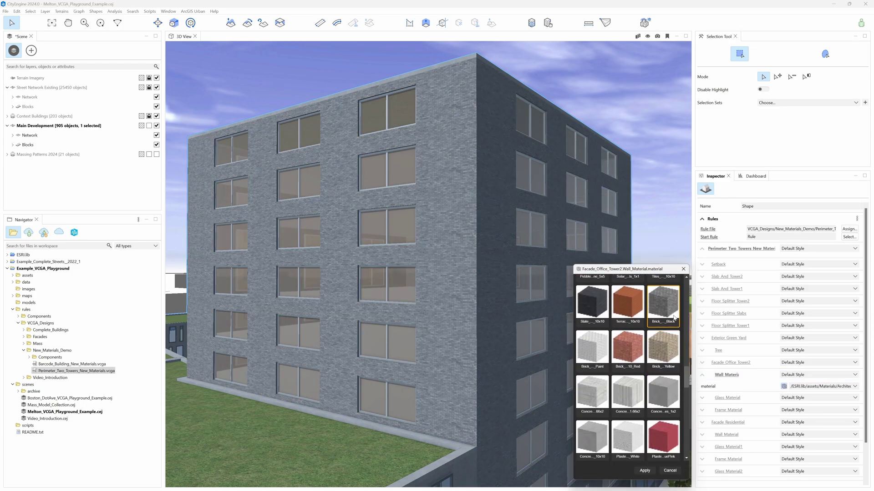
scroll(665, 346, up, 4)
click(628, 384)
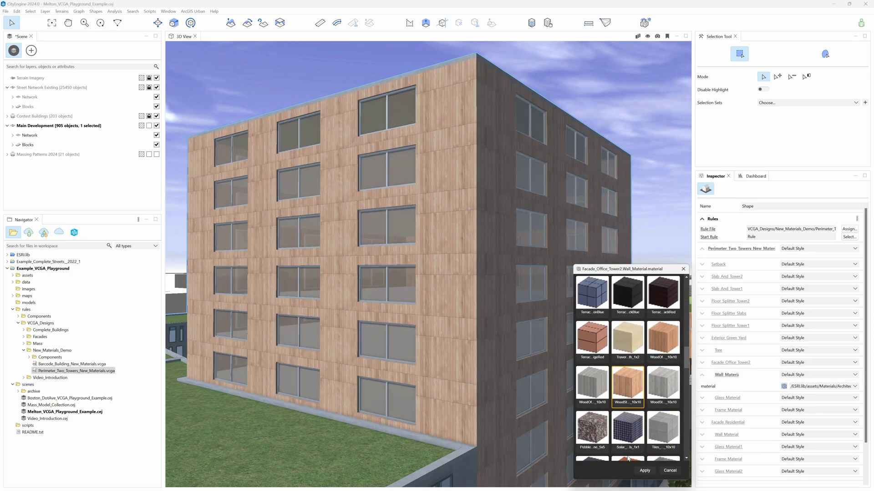
click(644, 470)
Step: Maximize the 3D View with Ctrl+M and frame the wood-clad tower with F
key(ctrl+m)
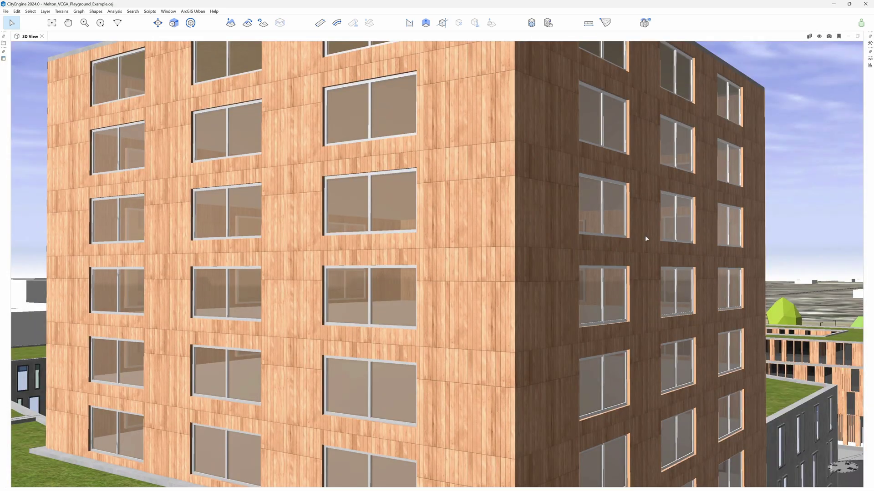
key(f)
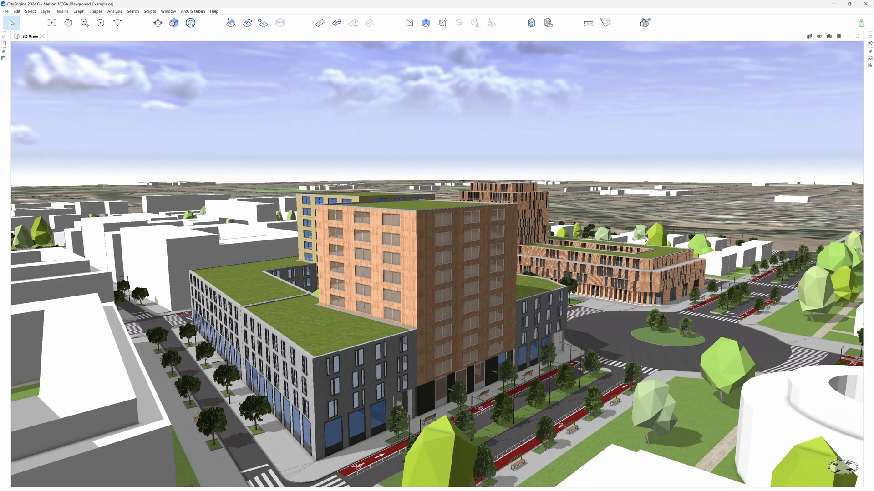